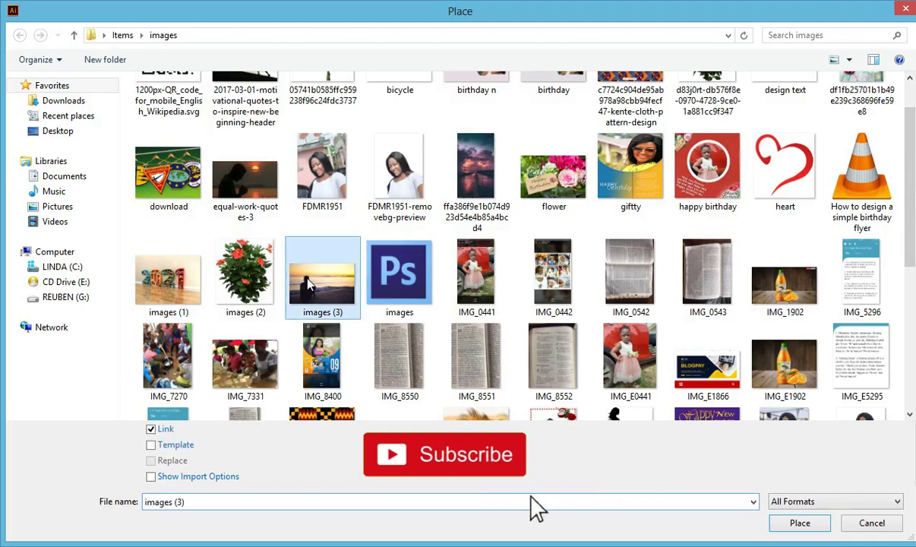
Load the images (3) sunset photo from the Place dialog with Link checked.
left_click(798, 524)
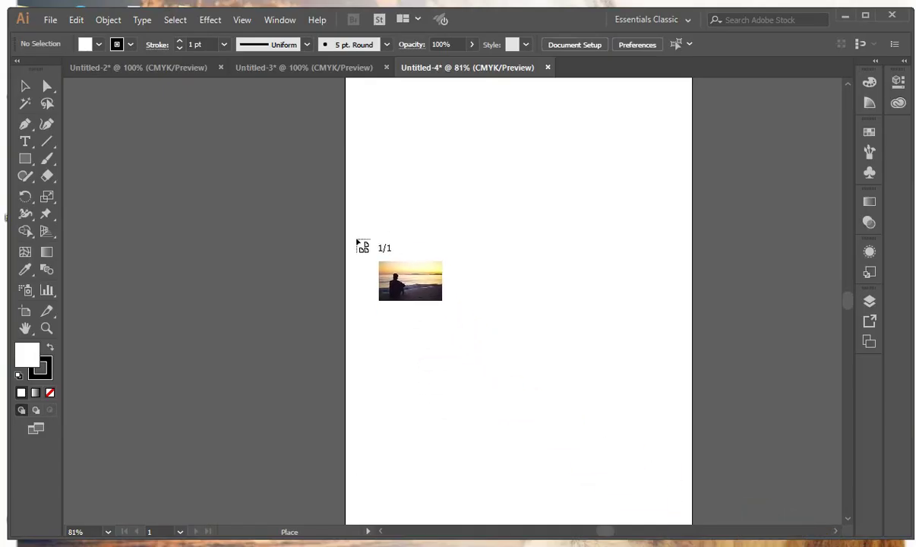
Place the sunset photo and stretch it to about 210 × 219 mm across the artboard.
left_click_drag(414, 329, 691, 492)
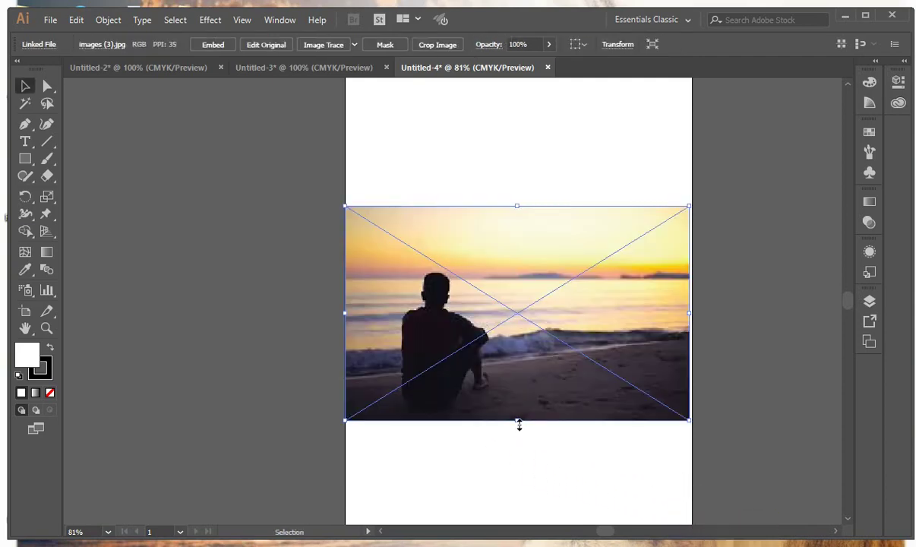
mouse_move(519, 425)
left_mouse_down()
mouse_move(516, 523)
mouse_move(519, 484)
left_mouse_up()
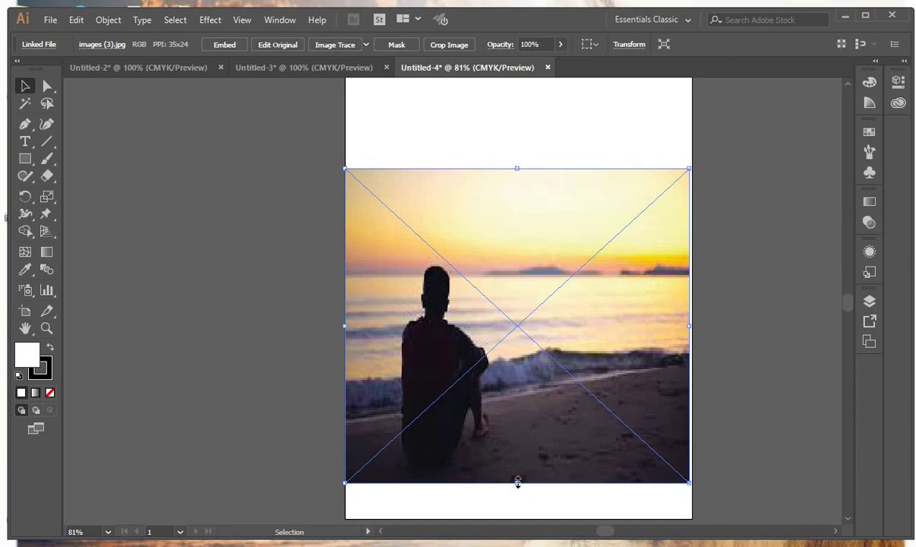
left_click_drag(519, 491, 520, 516)
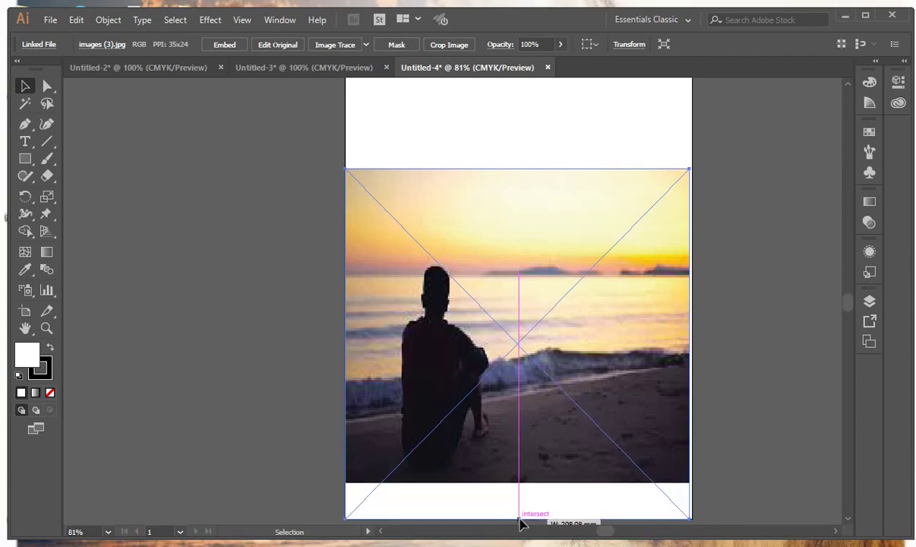
left_click_drag(520, 516, 522, 519)
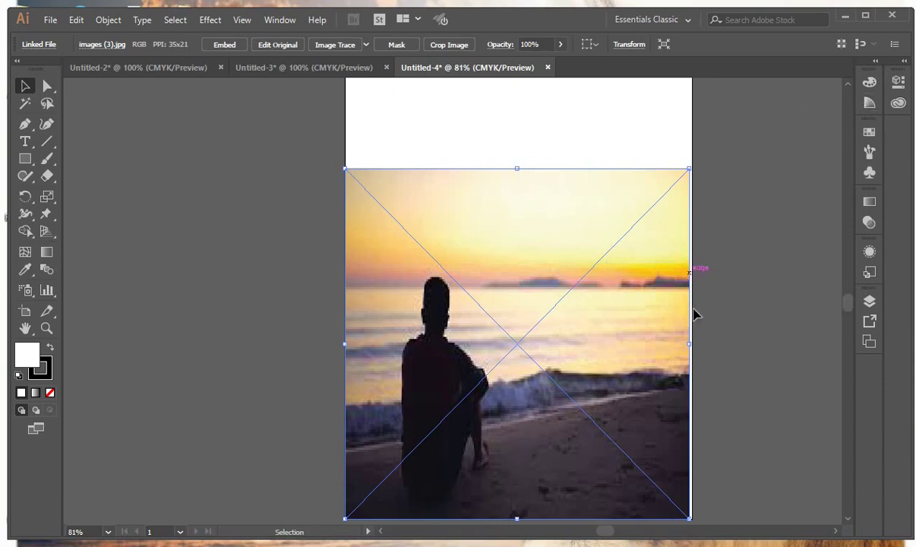
left_click_drag(689, 345, 692, 348)
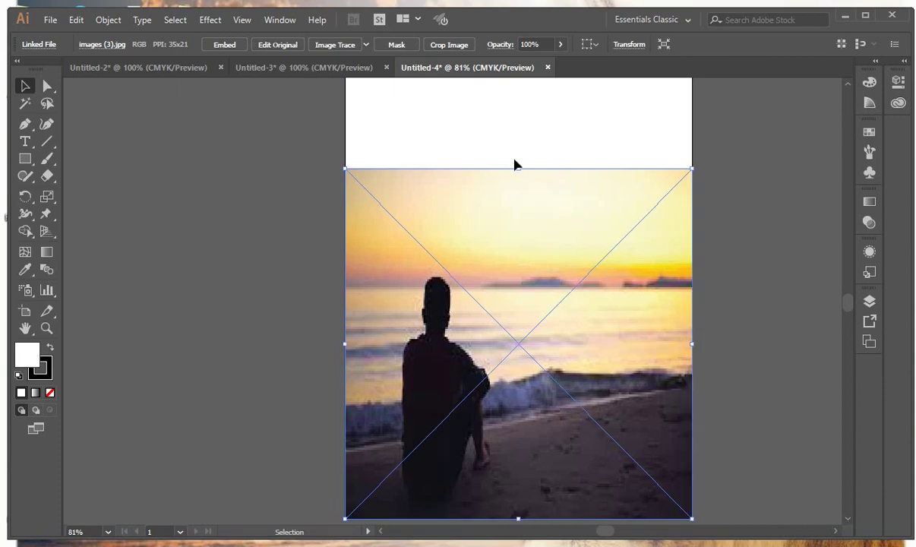
left_click_drag(520, 168, 520, 157)
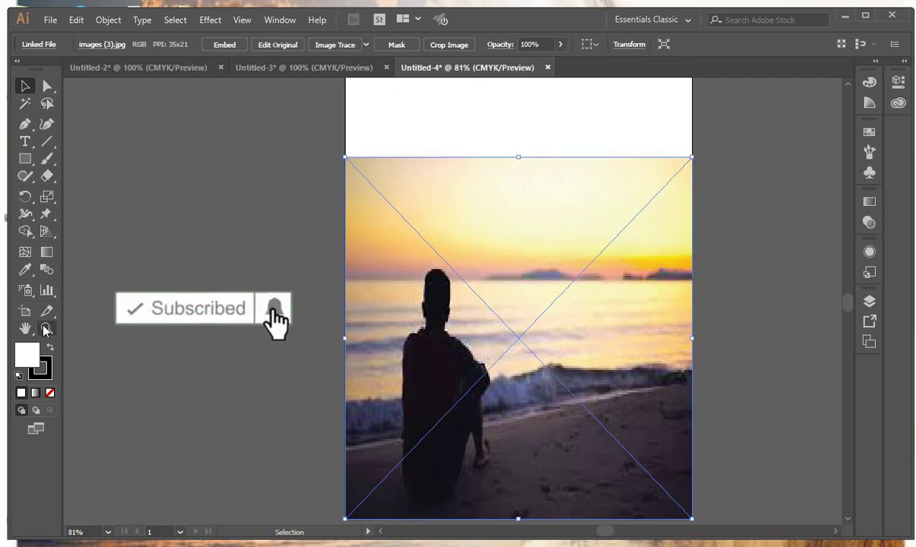
key("z")
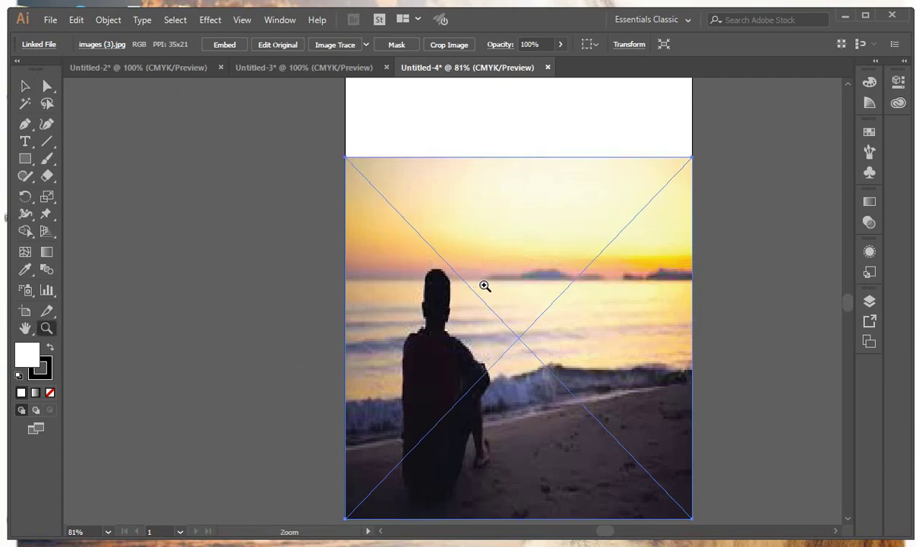
Zoom out to show the whole artboard and deselect the photo.
left_click(508, 278, "alt")
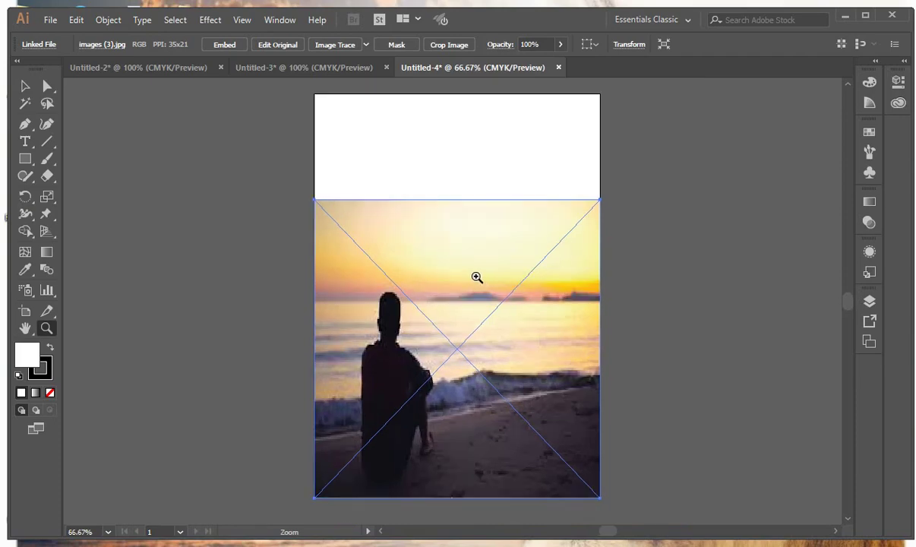
left_click(25, 86)
left_click(172, 167)
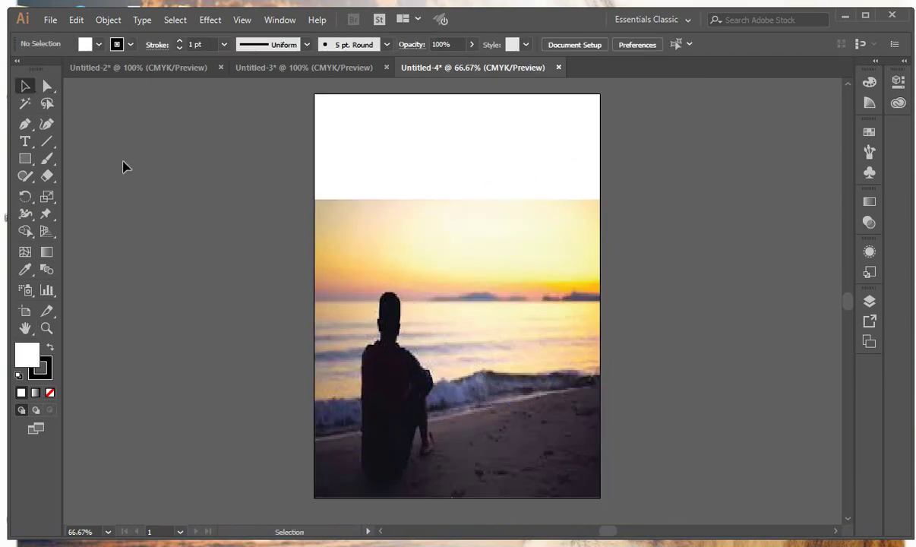
left_click(27, 161)
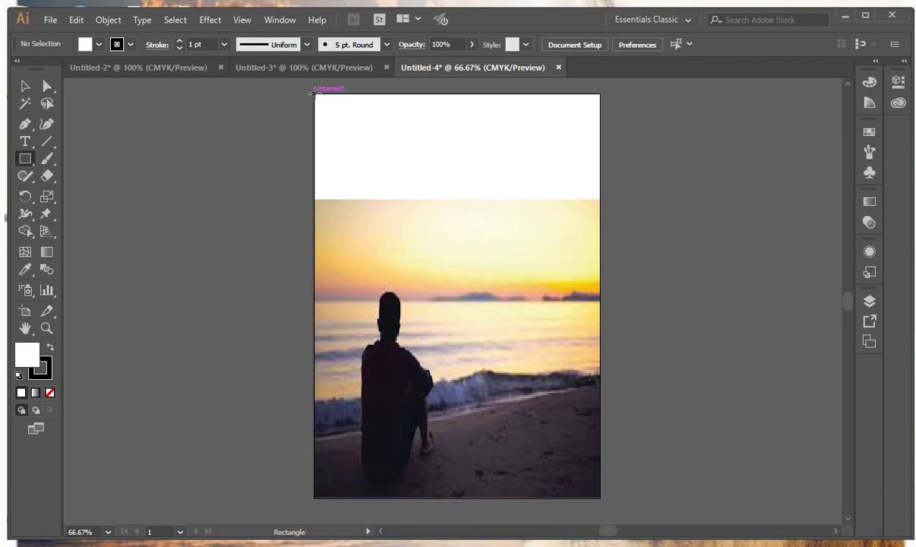
Draw a white 210 × 297 mm rectangle covering the entire artboard.
left_click_drag(323, 109, 601, 495)
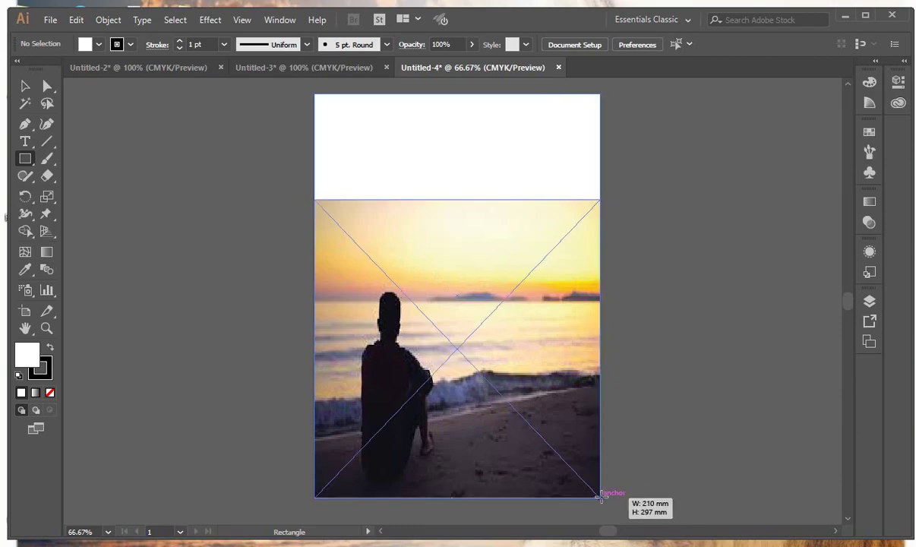
left_click_drag(603, 497, 601, 496)
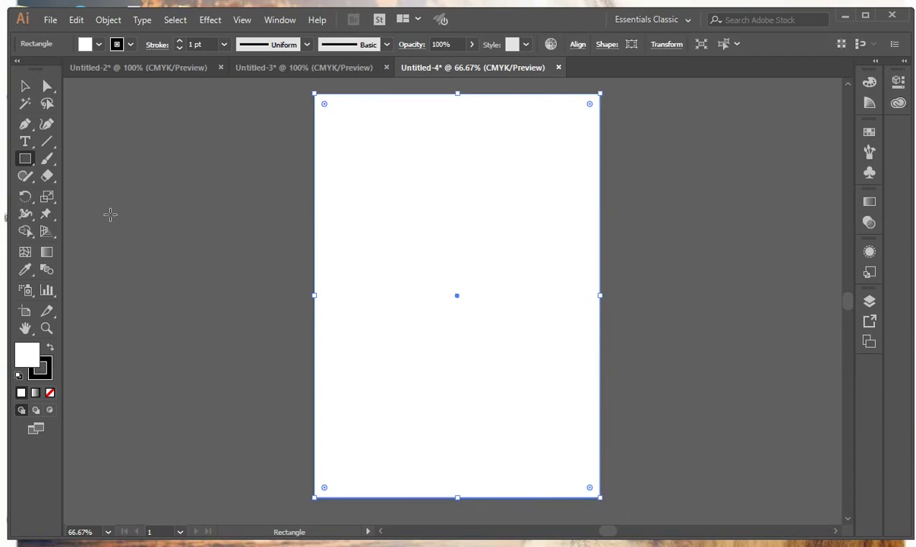
left_click(25, 86)
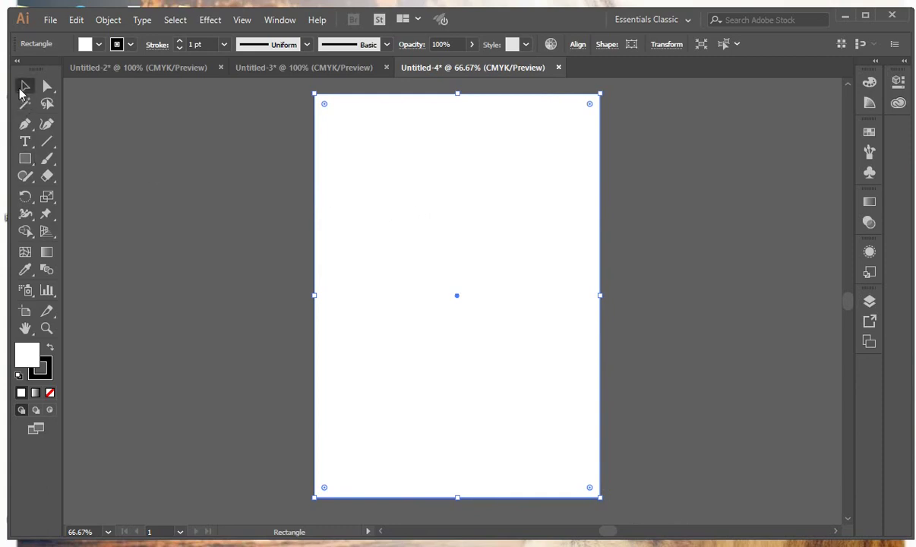
Send the white rectangle to the back, behind the sunset photo.
right_click(419, 240)
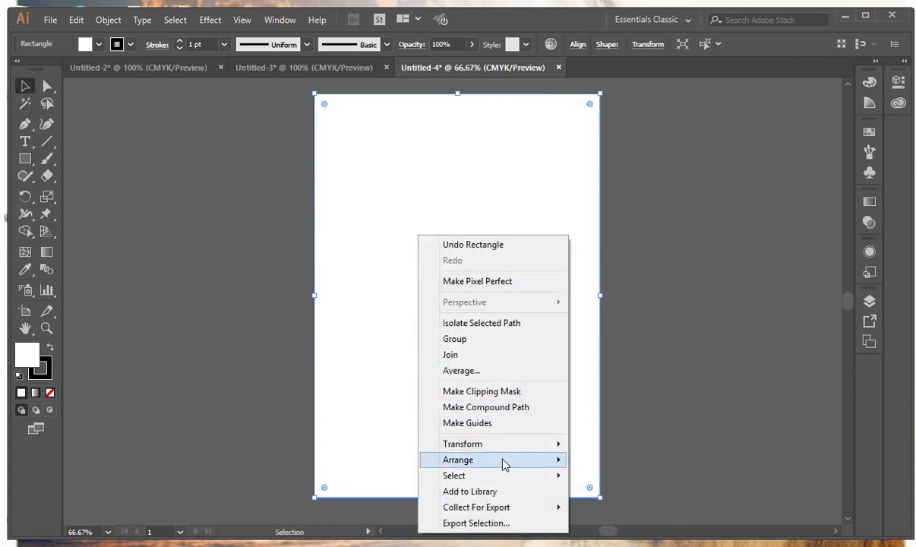
mouse_move(458, 459)
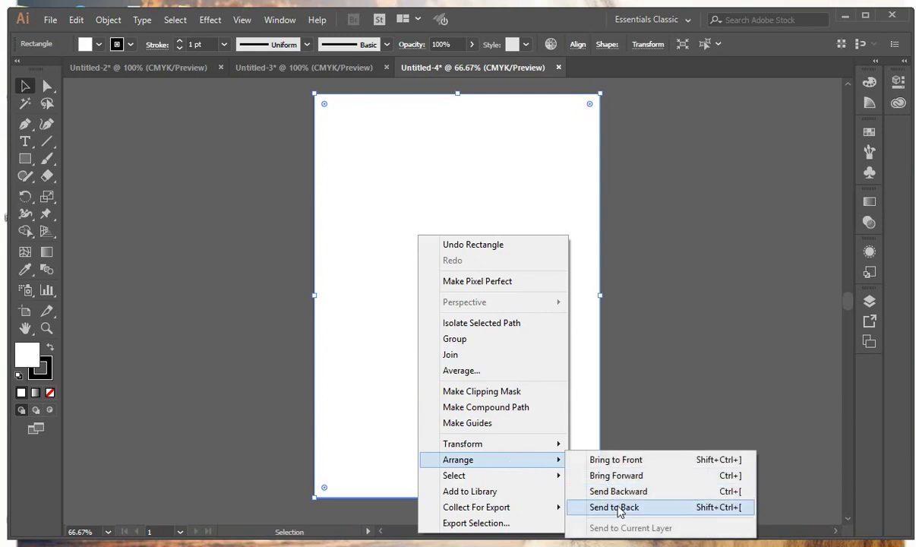
left_click(613, 507)
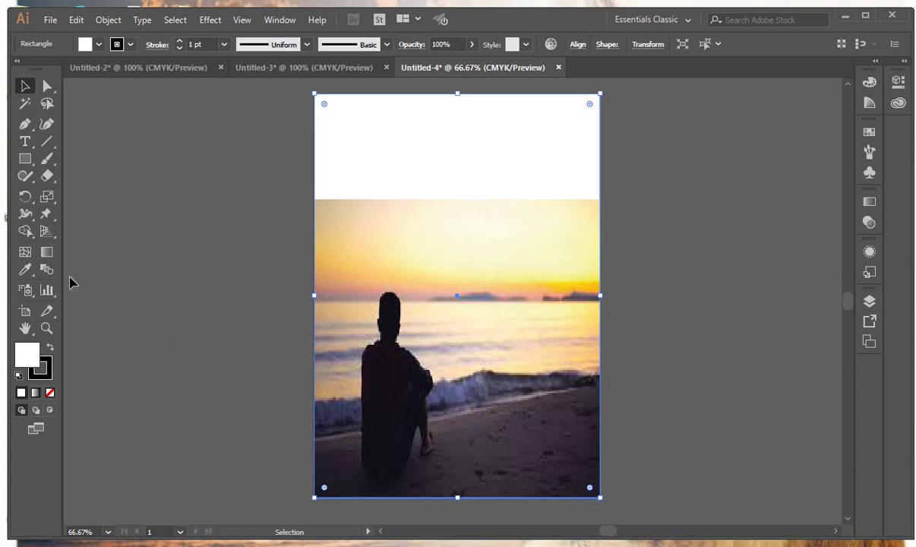
left_click(24, 271)
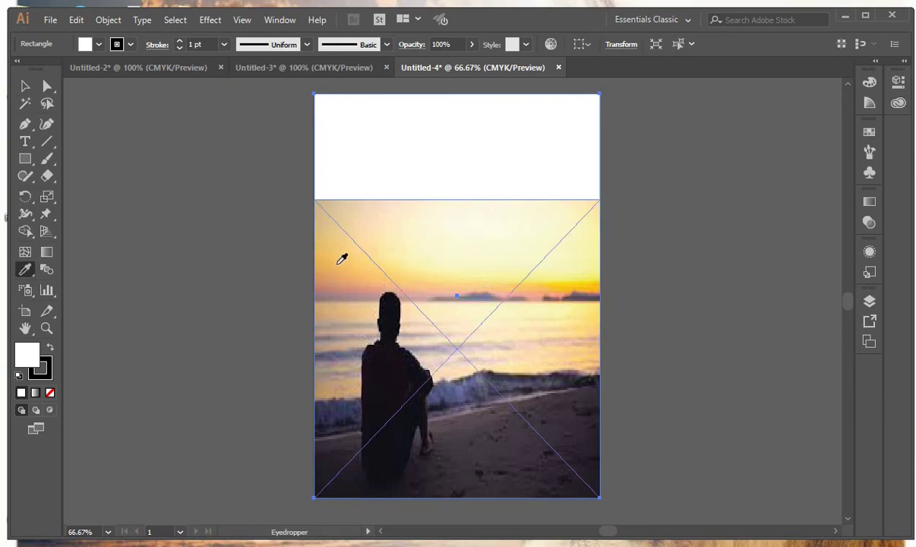
Fill the background rectangle with a pale yellow sampled from the photo's sky.
left_click(342, 261)
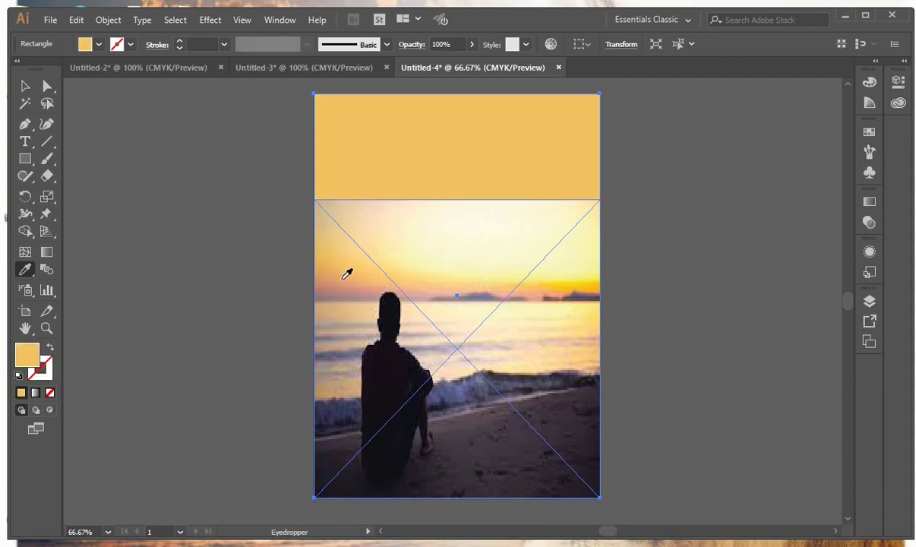
left_click(424, 314)
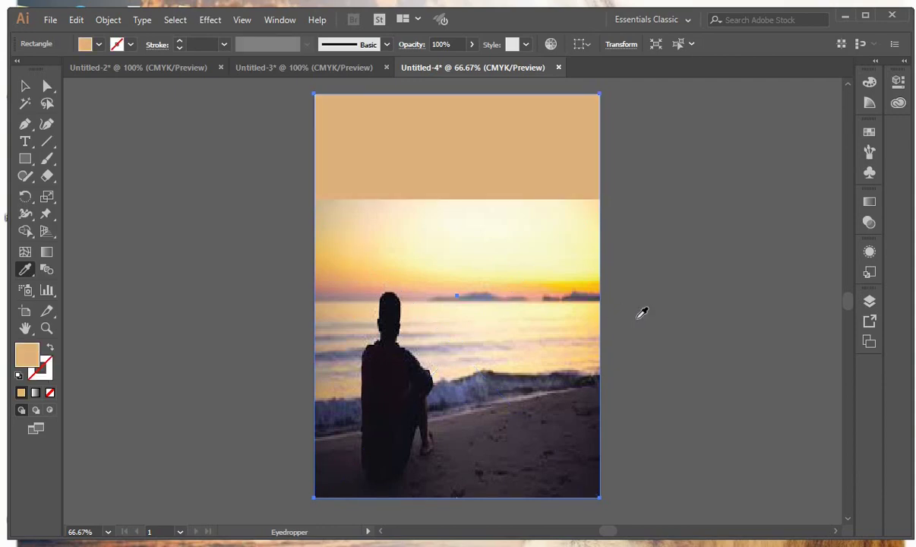
left_click(563, 262)
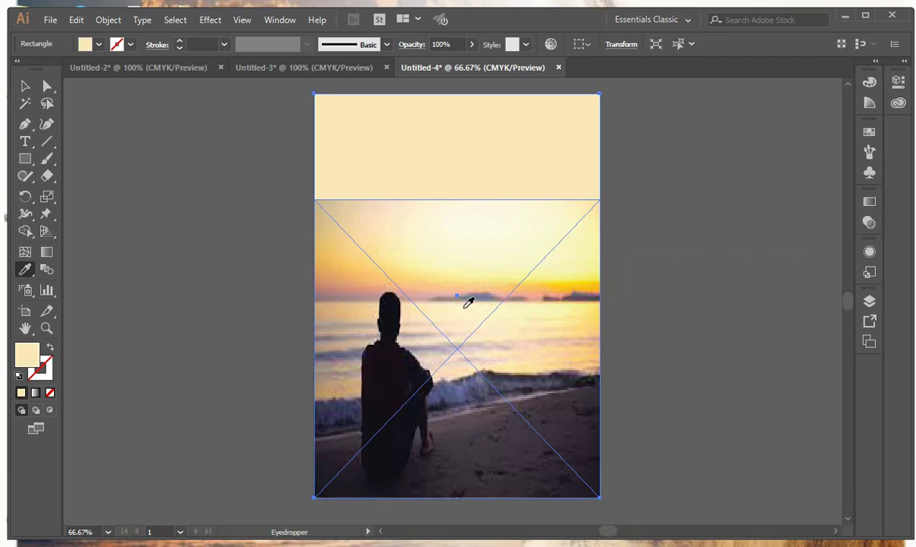
left_click(337, 176)
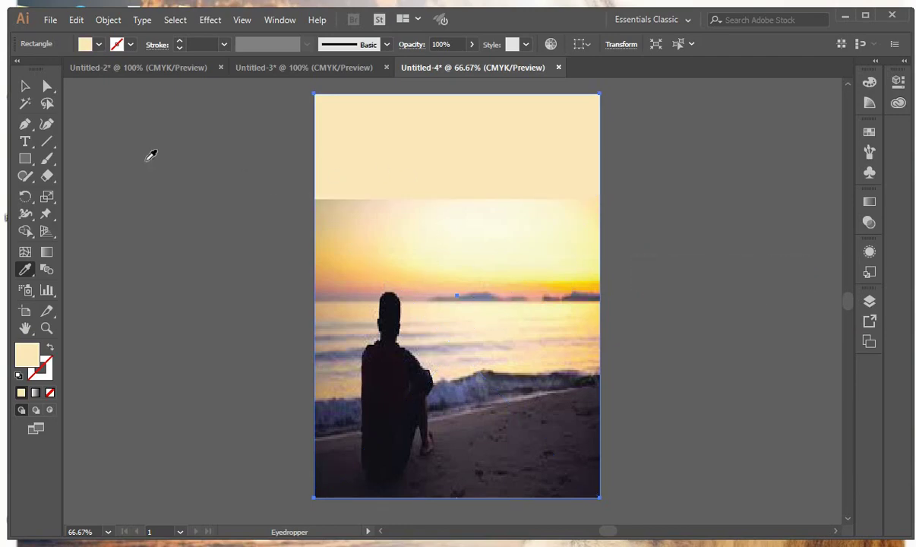
left_click(24, 88)
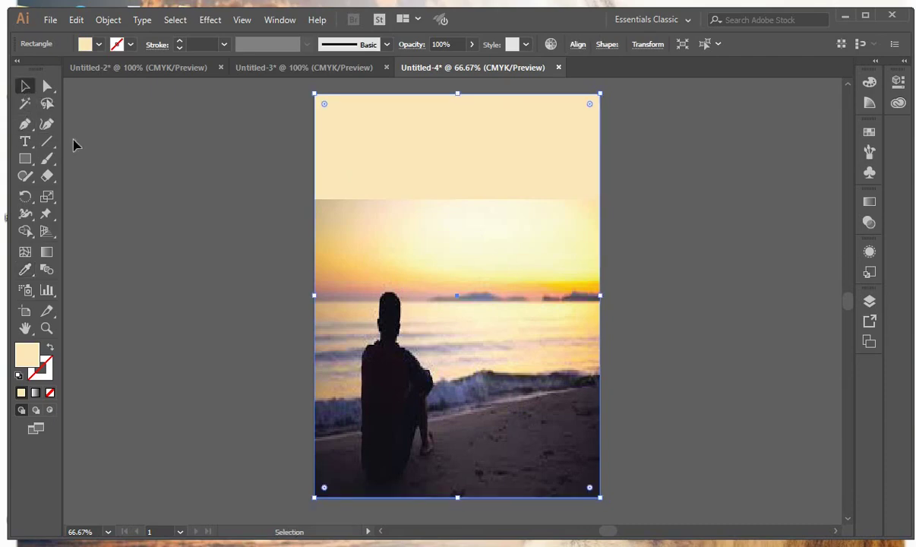
Select the beach photo and create an opacity mask for it in the Transparency panel.
key("ctrl+shift+a")
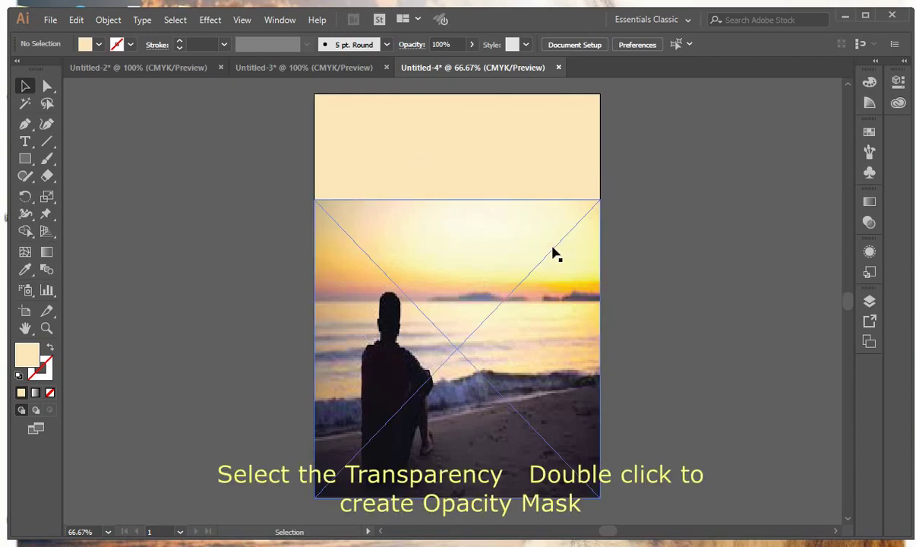
left_click(580, 235)
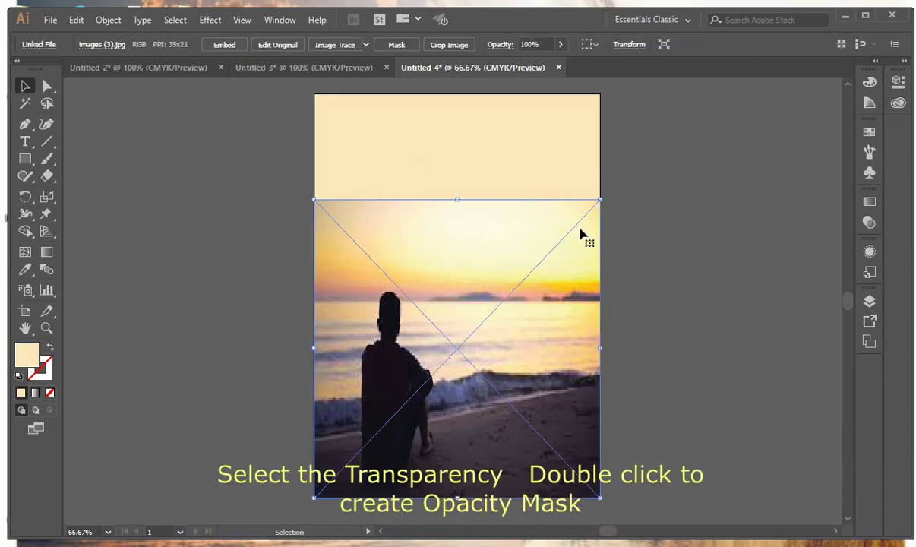
left_click(868, 224)
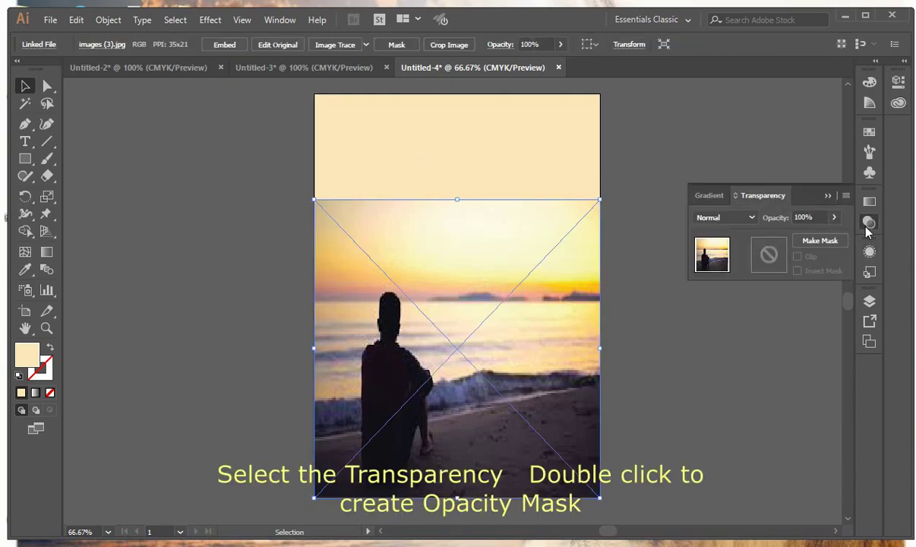
double_click(768, 256)
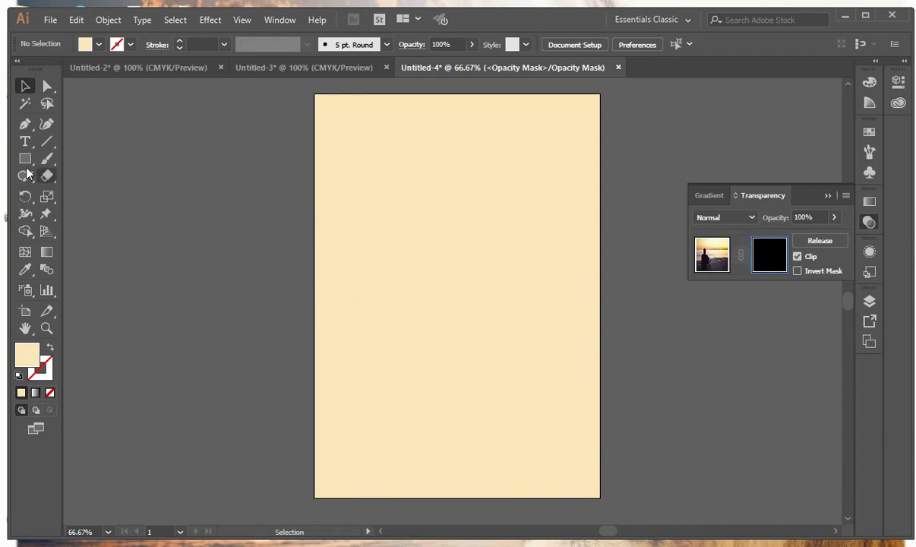
Fill the mask with a rectangle carrying a vertical 90.8° linear gradient over the photo.
left_click(25, 159)
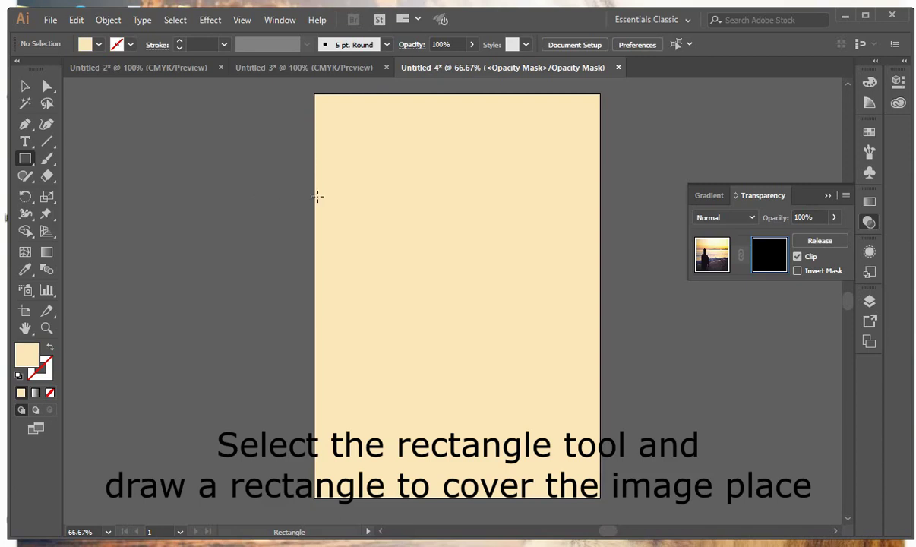
mouse_move(305, 176)
left_mouse_down()
mouse_move(608, 492)
mouse_move(608, 506)
left_mouse_up()
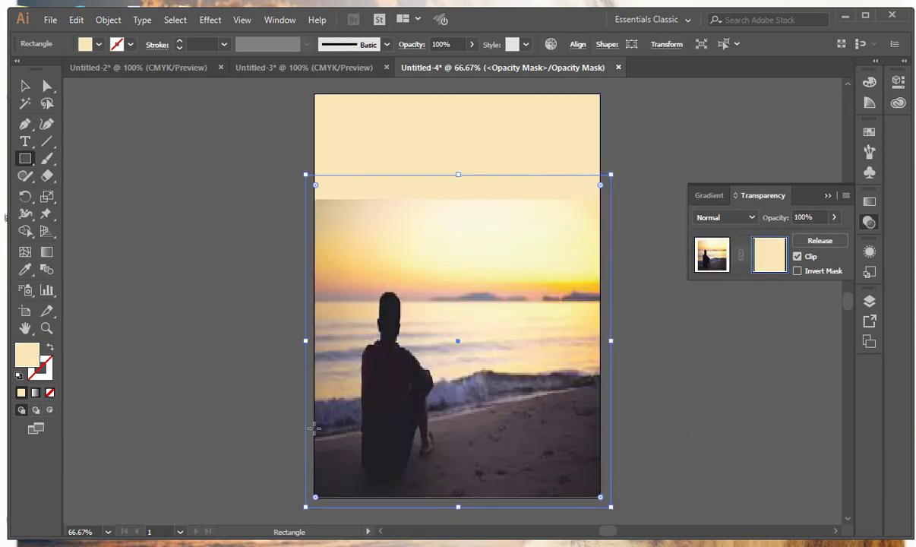
left_click(711, 196)
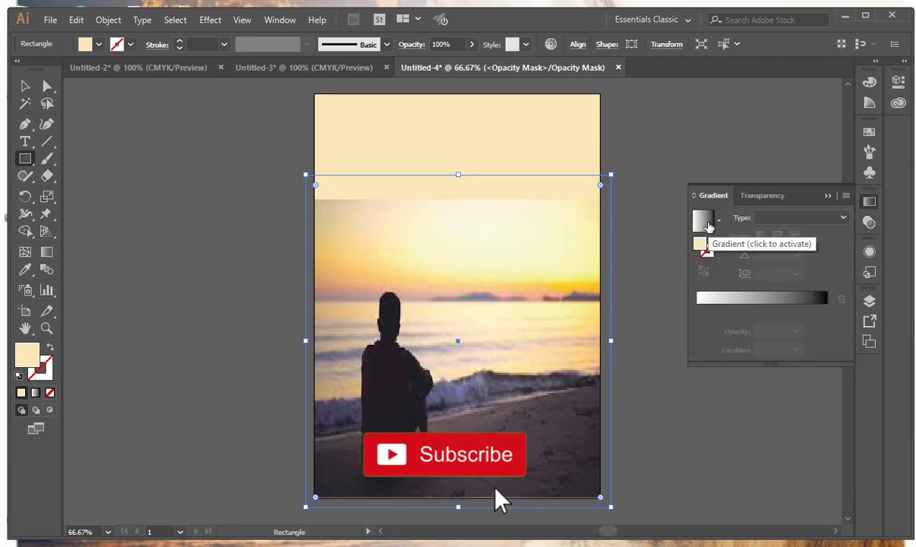
left_click(709, 228)
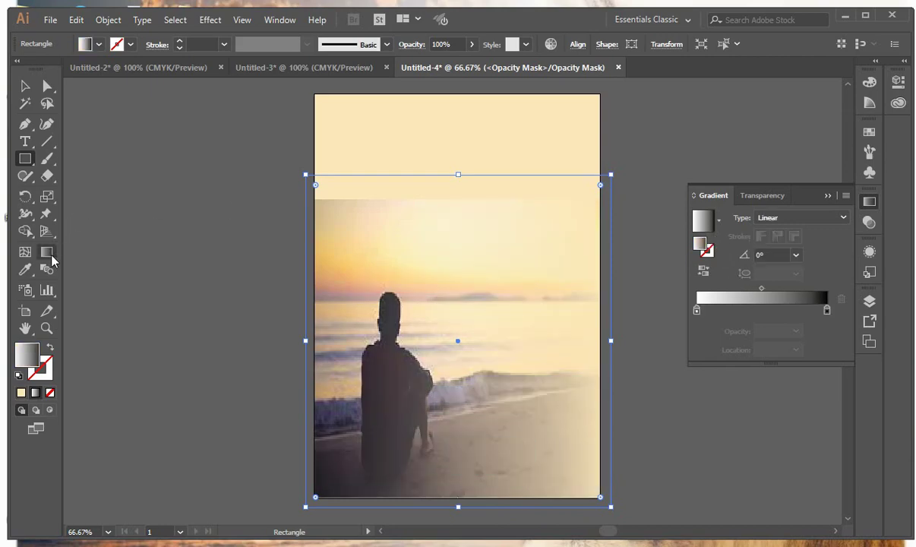
left_click(46, 253)
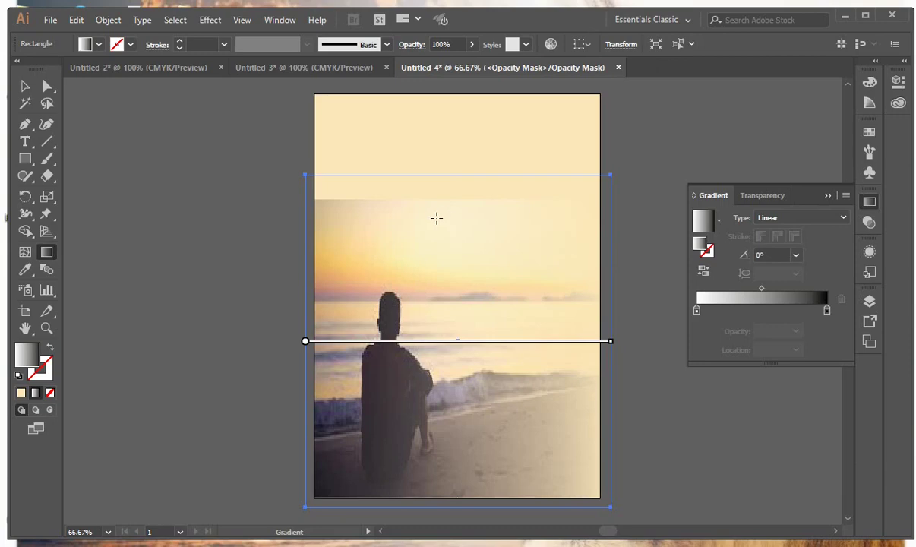
left_click_drag(453, 270, 457, 223)
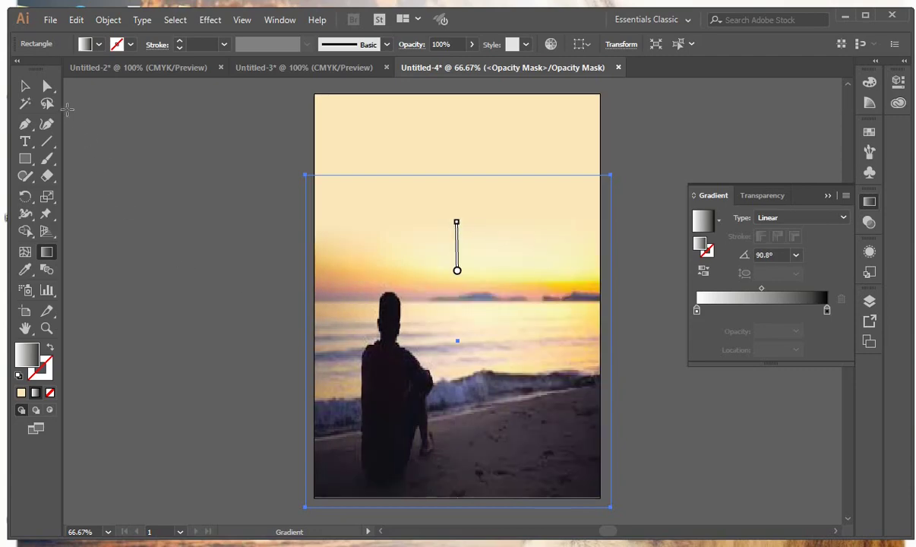
left_click(25, 86)
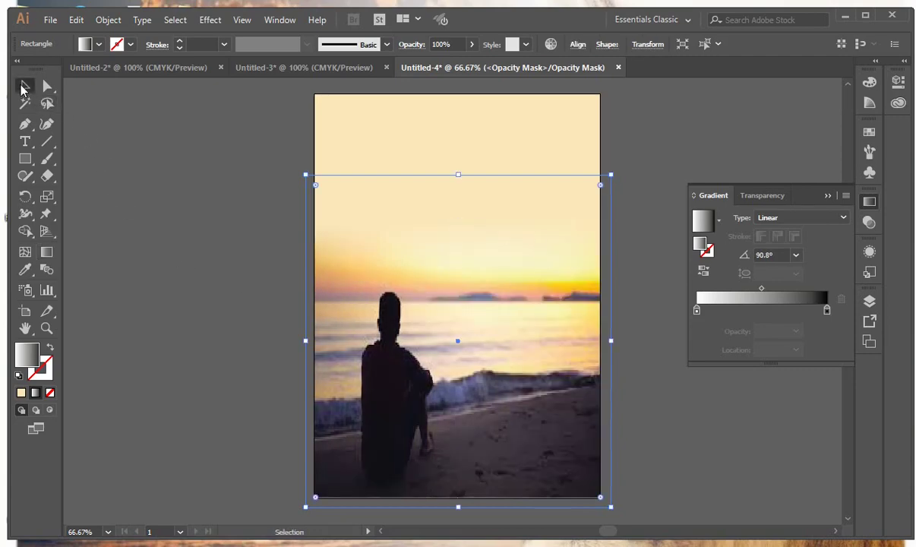
Exit opacity mask editing, undo an accidental photo move, and collapse the panels.
left_click(199, 195)
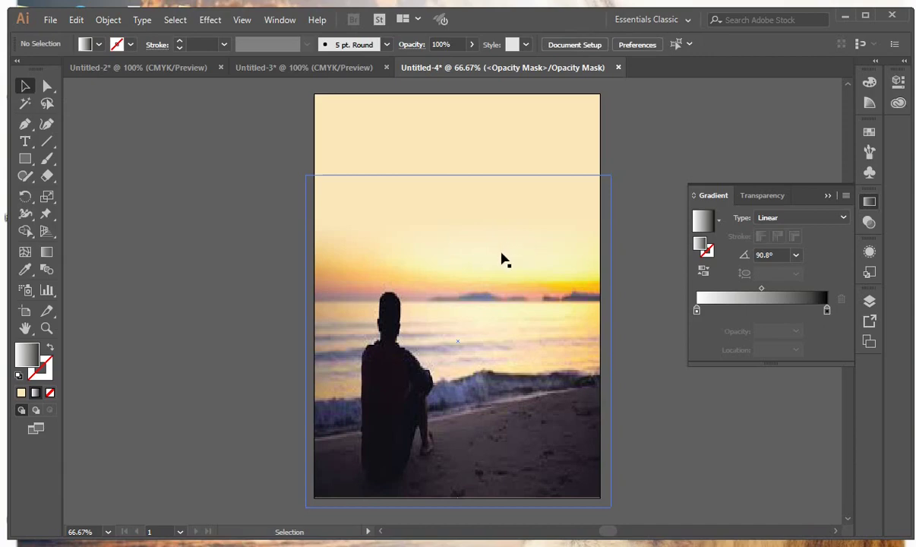
left_click(756, 196)
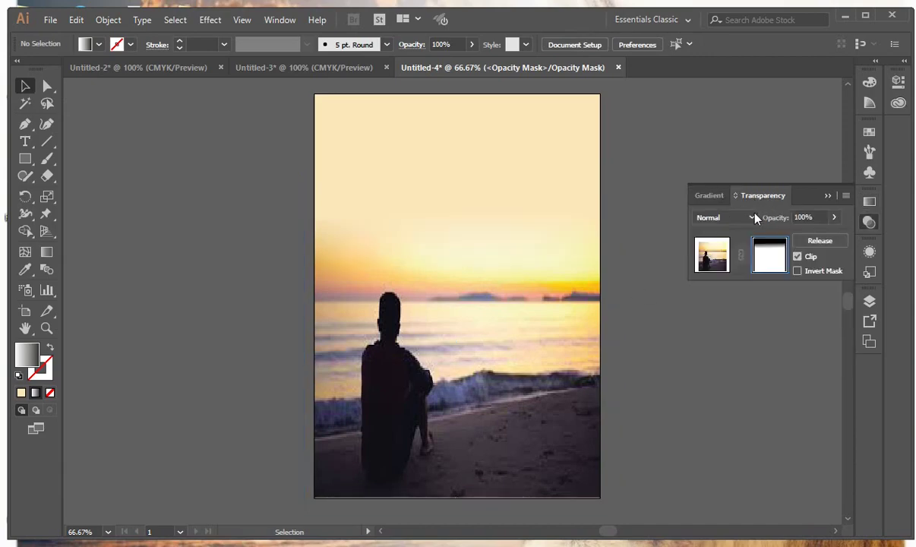
left_click(713, 260)
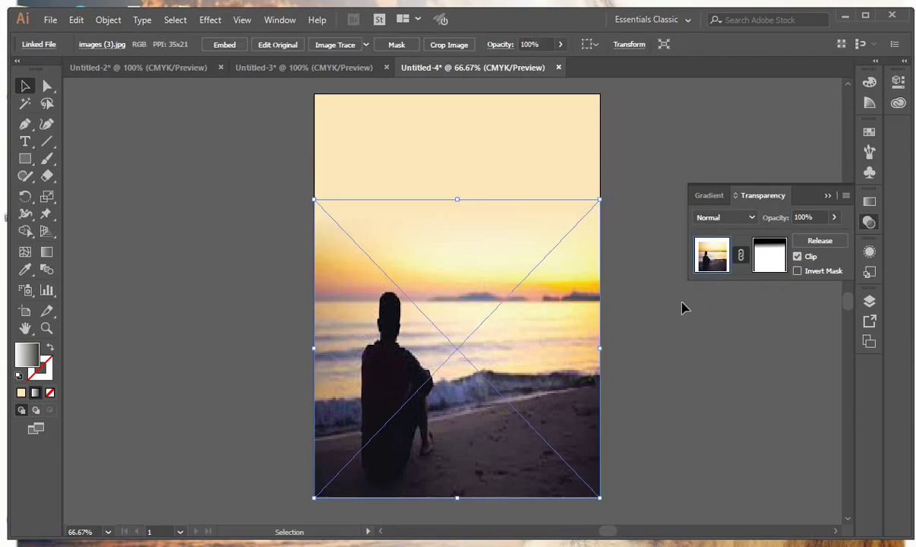
left_click(175, 152)
mouse_move(477, 272)
left_mouse_down()
mouse_move(459, 284)
mouse_move(278, 292)
left_mouse_up()
key("ctrl+z")
left_click(828, 195)
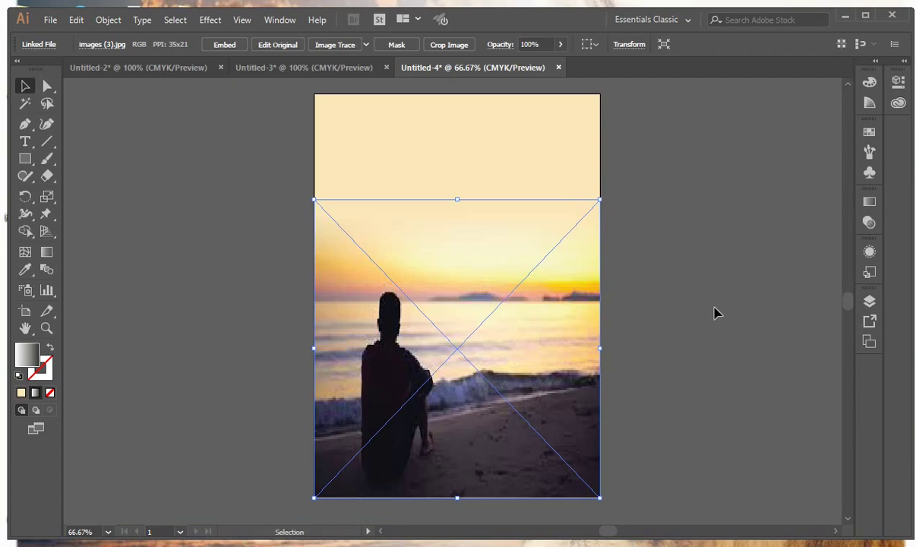
key("ctrl+shift+F10")
Select the background rectangle and try purple, peach, yellow, beige and mauve fills sampled from the photo.
left_click(370, 151)
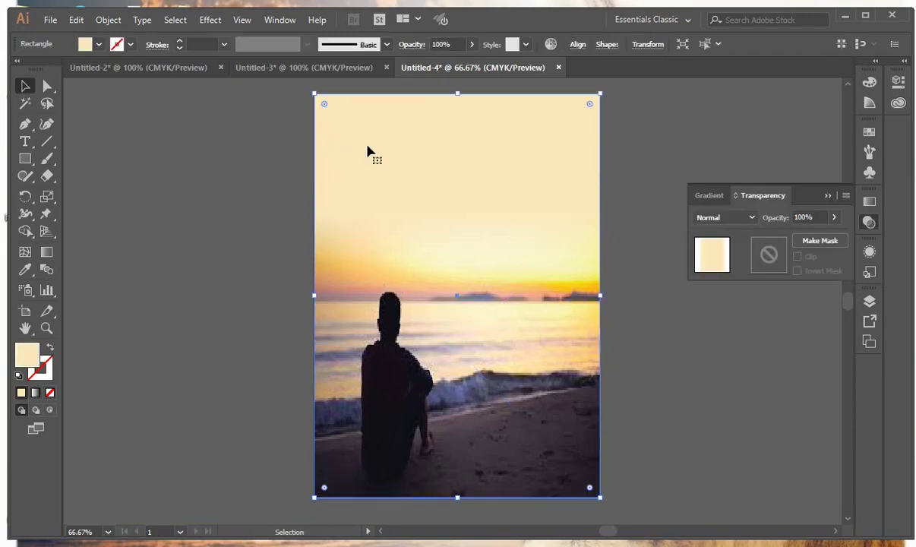
left_click(25, 269)
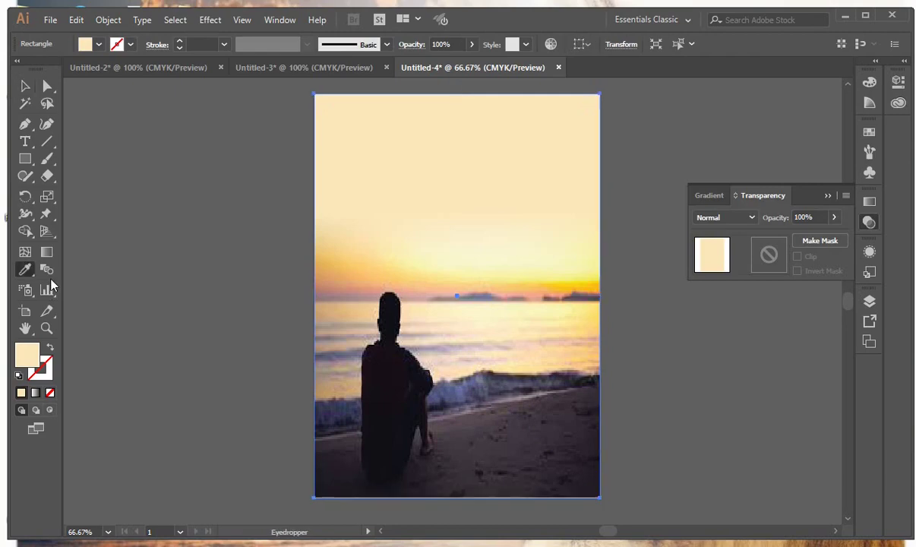
left_click(556, 410)
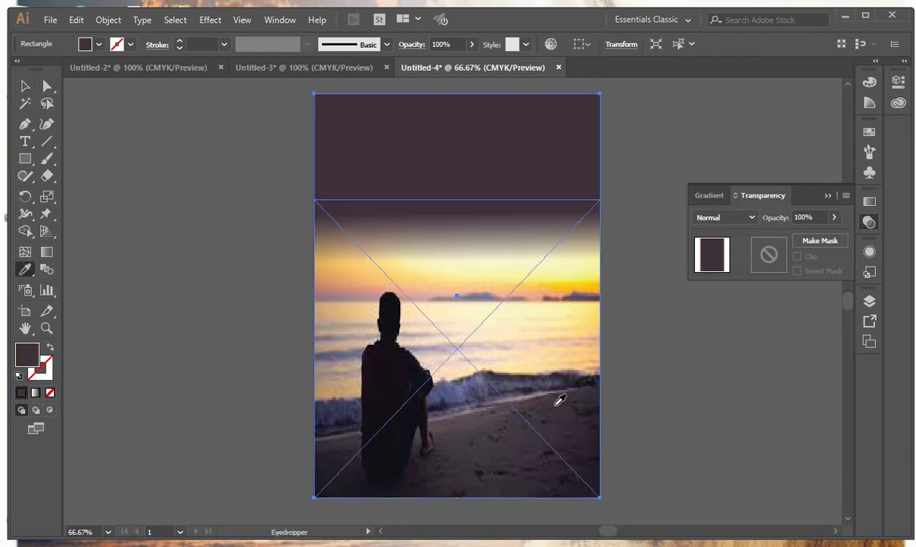
left_click(565, 360)
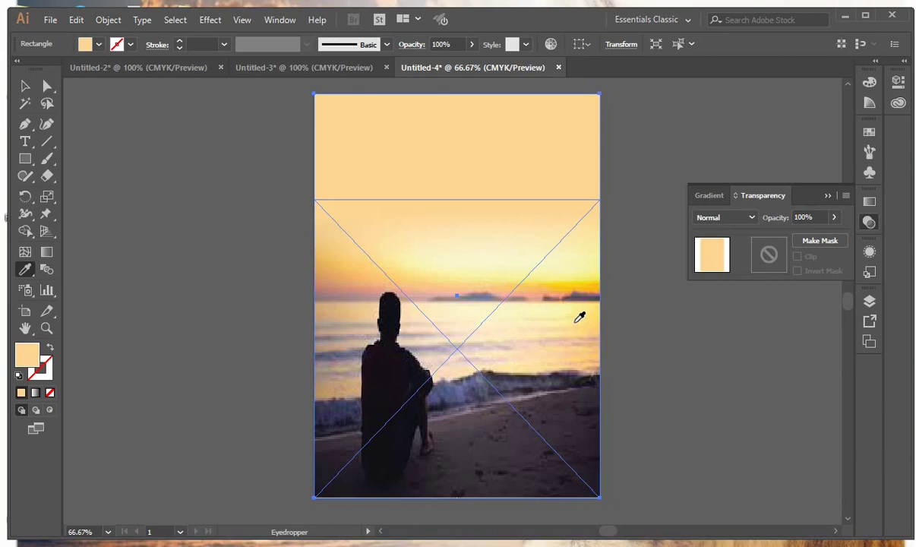
left_click(577, 319)
left_click(358, 311)
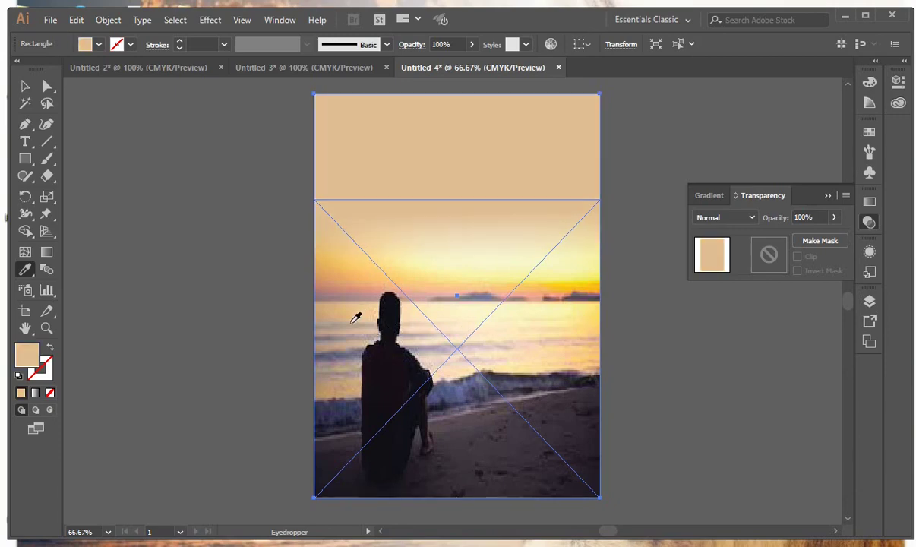
left_click(338, 328)
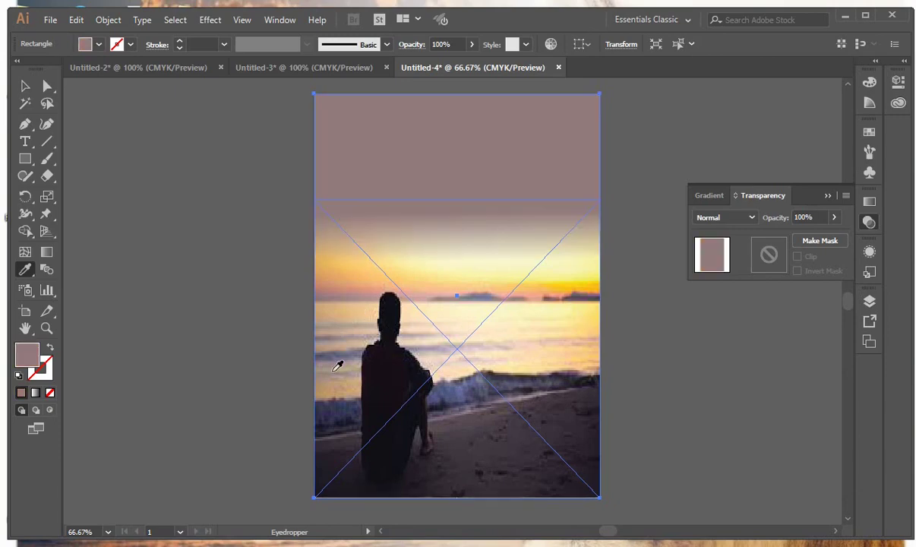
Keep sampling photo colours, settling on a dark plum fill for the background.
left_click(337, 406)
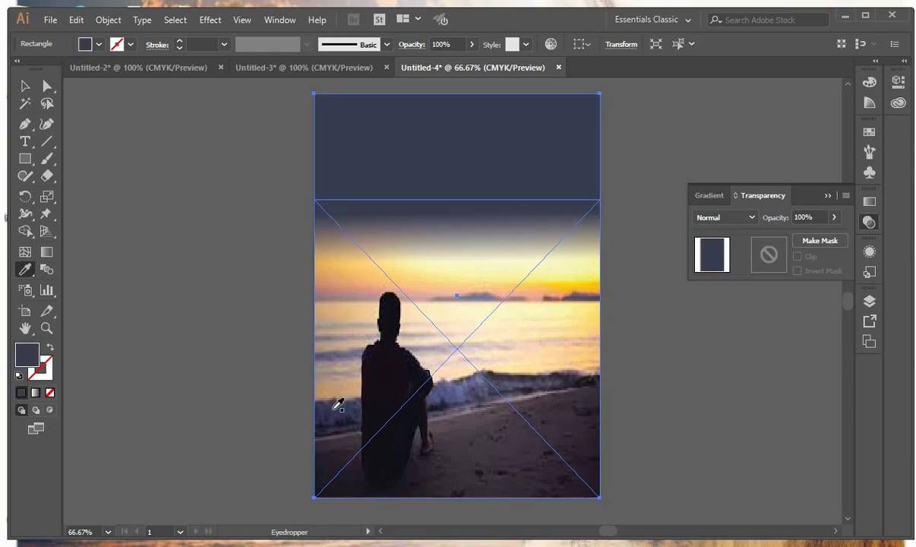
left_click(480, 398)
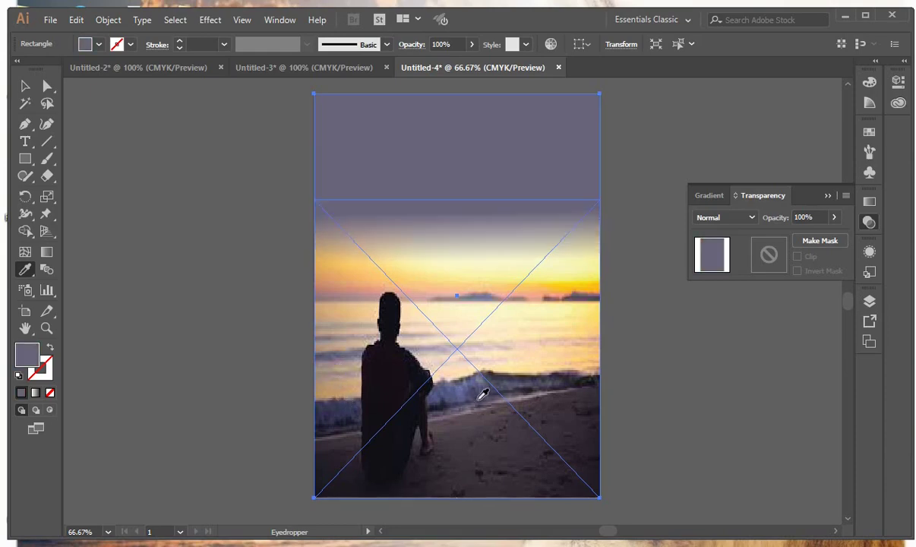
left_click(549, 372)
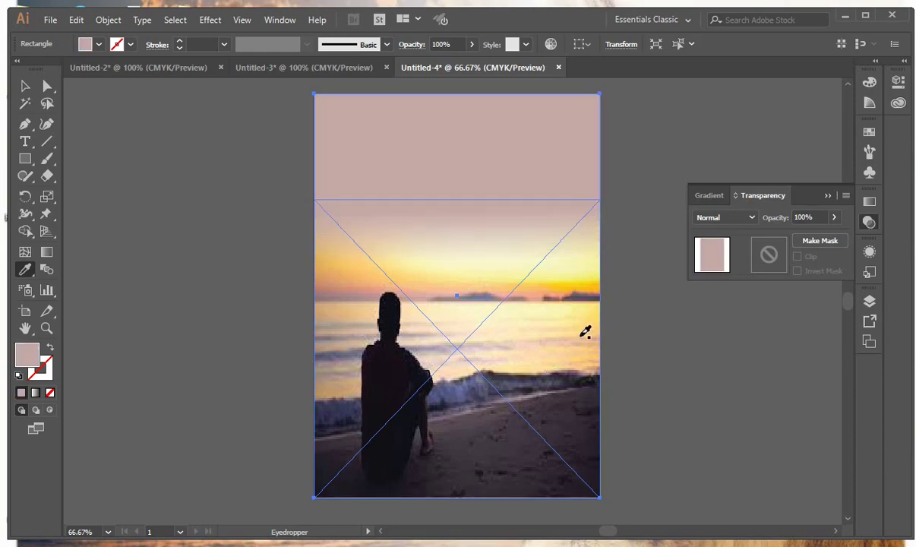
left_click(593, 312)
left_click(591, 311)
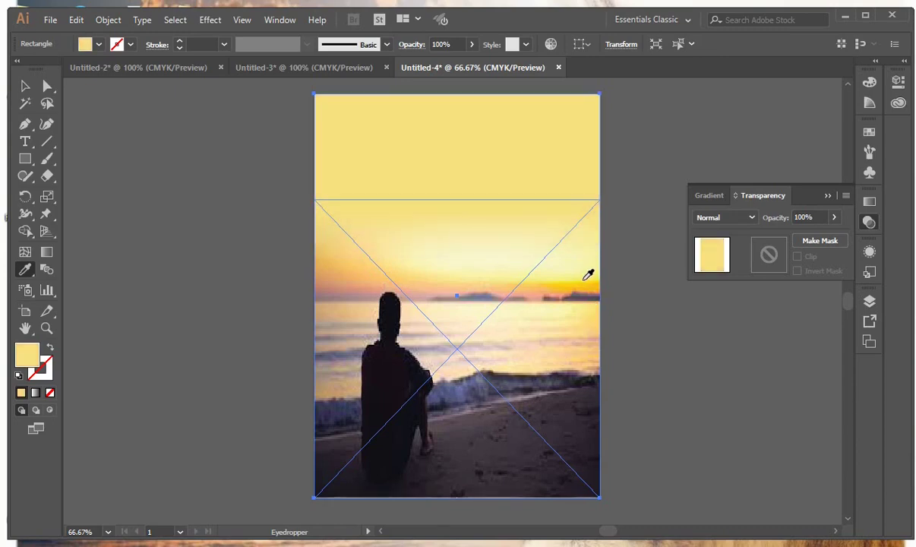
left_click(583, 293)
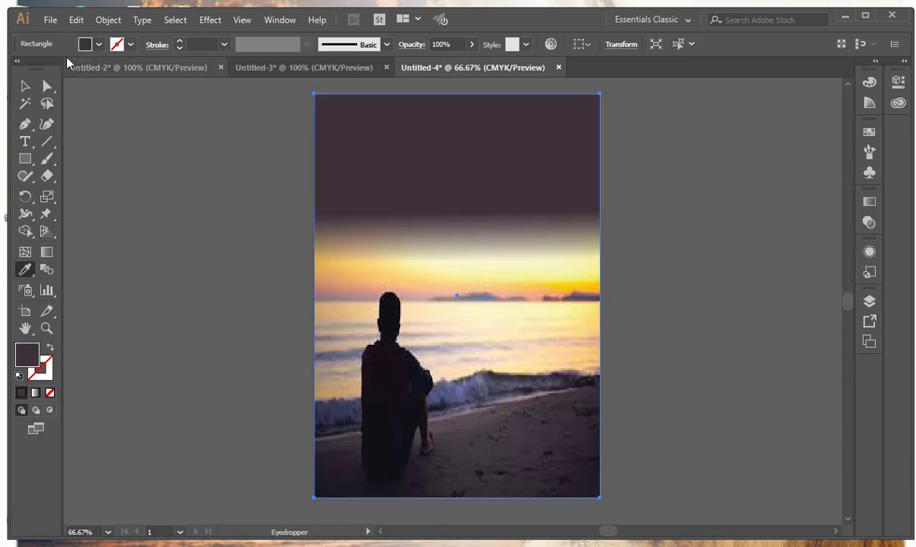